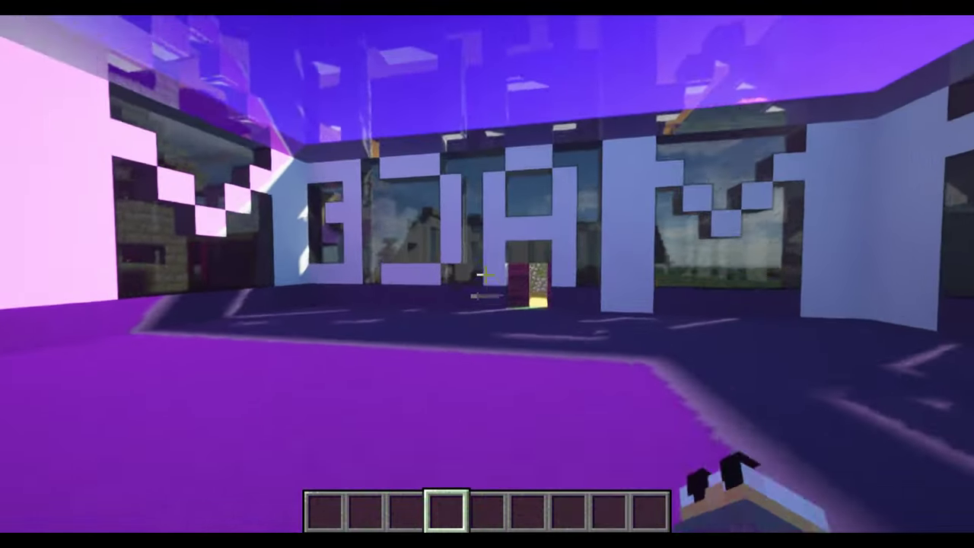
Step: Walk through the inner doorway and out of the purple maze house onto the yellow path
key("w")
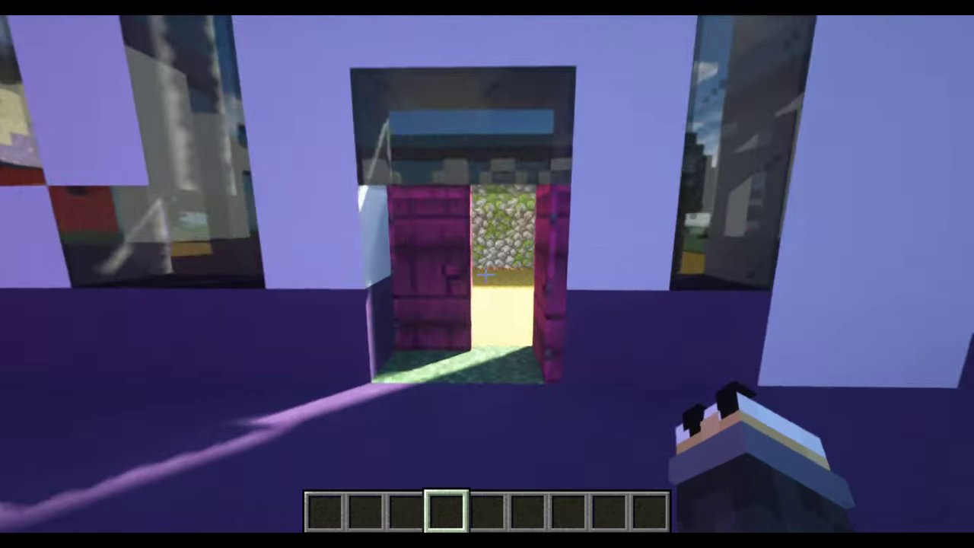
key("w")
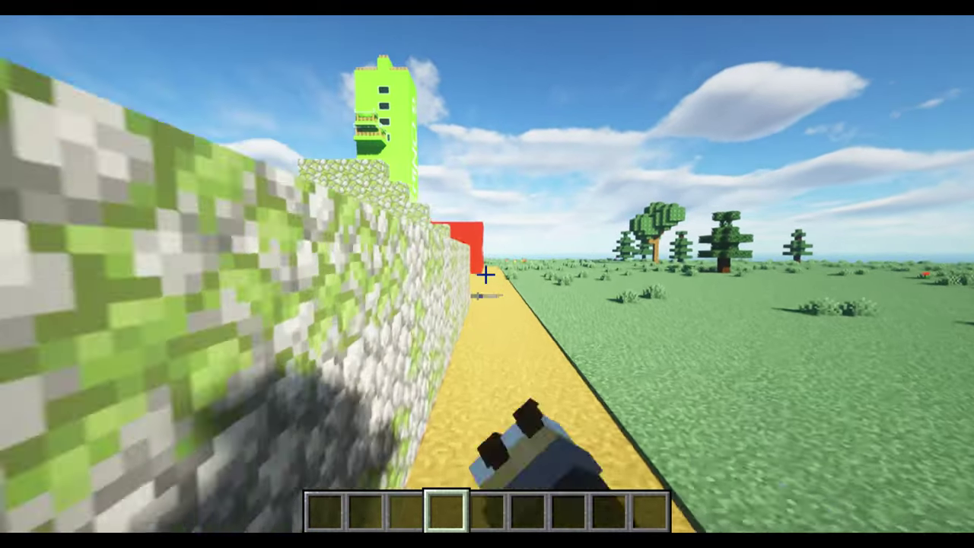
Step: Fly up over the cobblestone wall and across the village houses toward the green tower
key("w")
key("space")
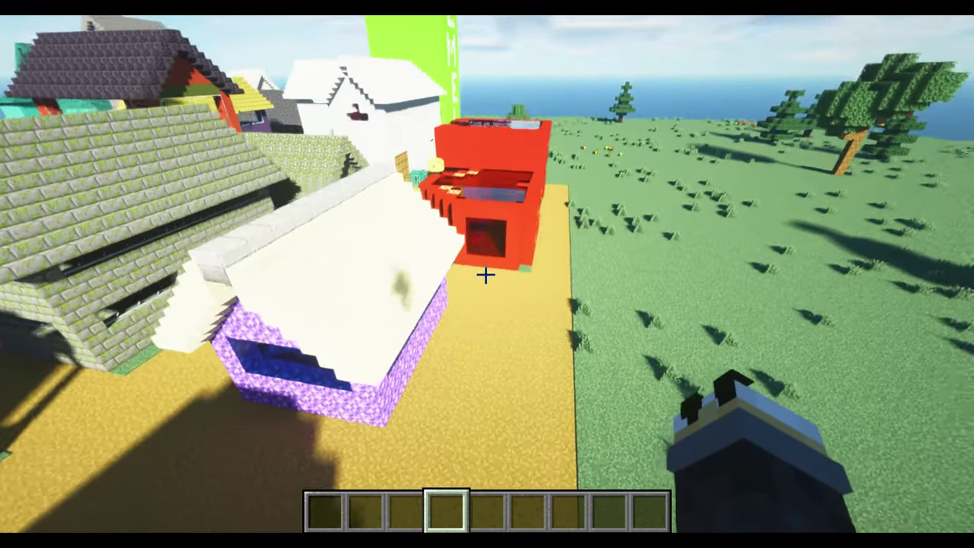
key("space")
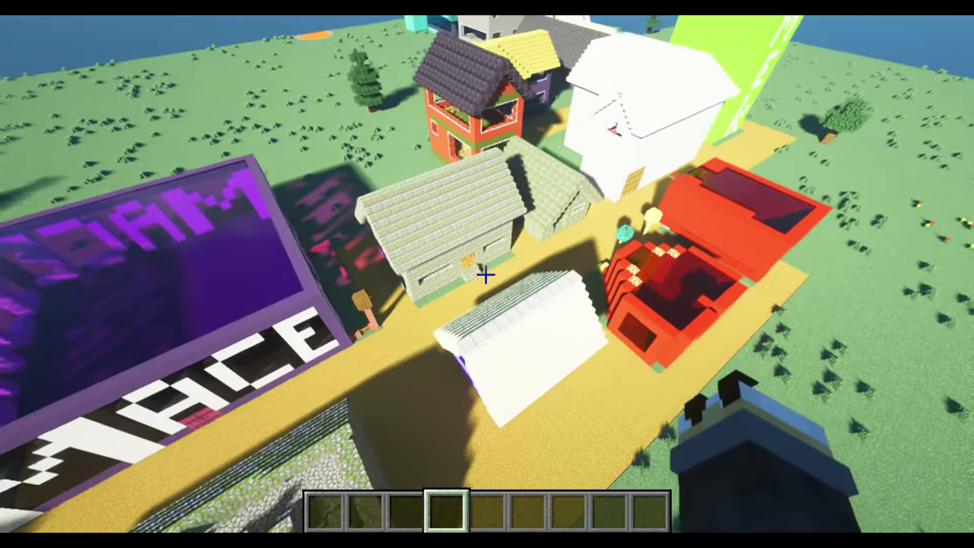
key("w")
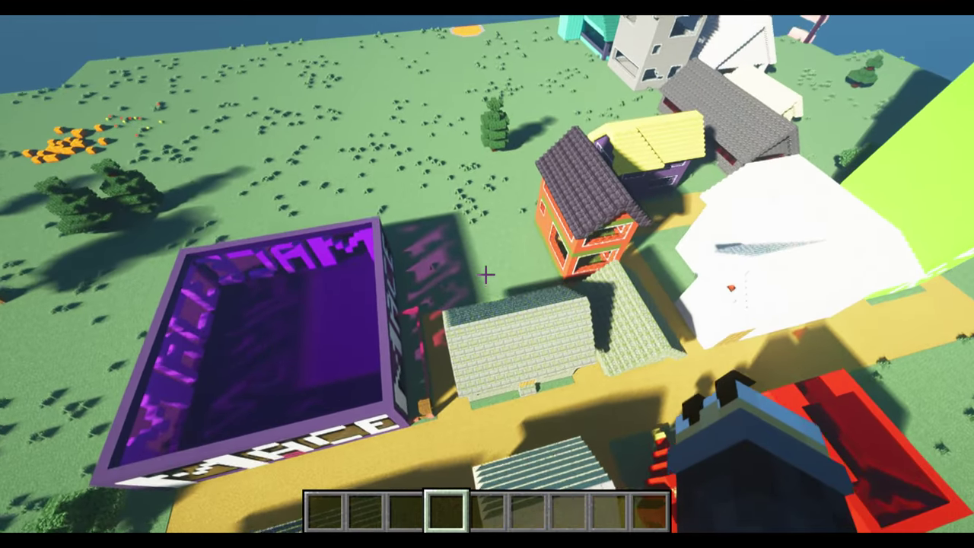
key("shift")
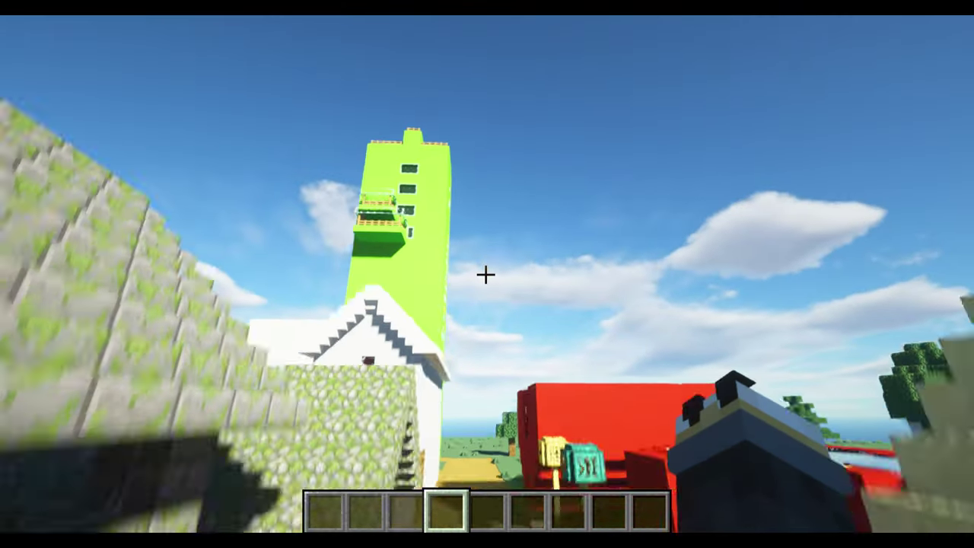
Step: Fly up past the tower's balconies and land on the white fenced rooftop yard
key("space")
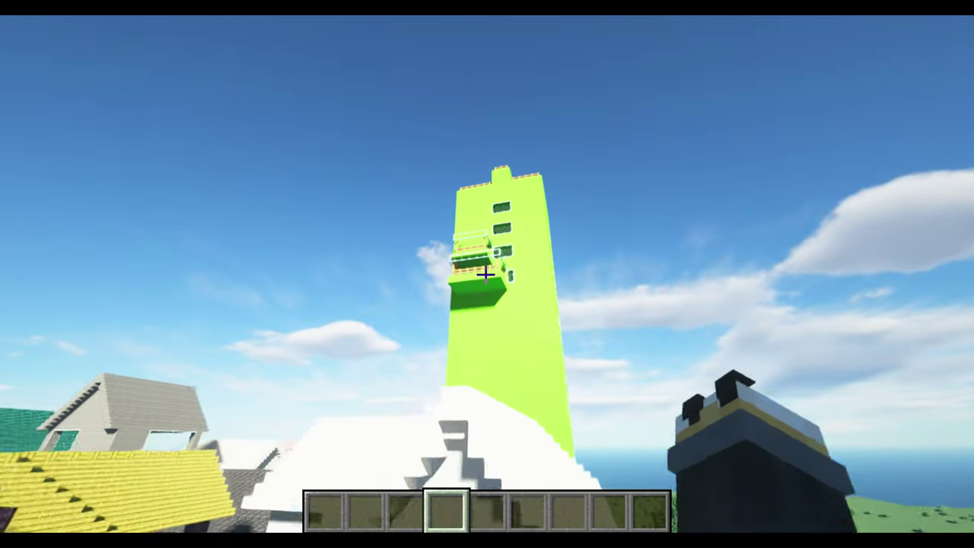
key("w")
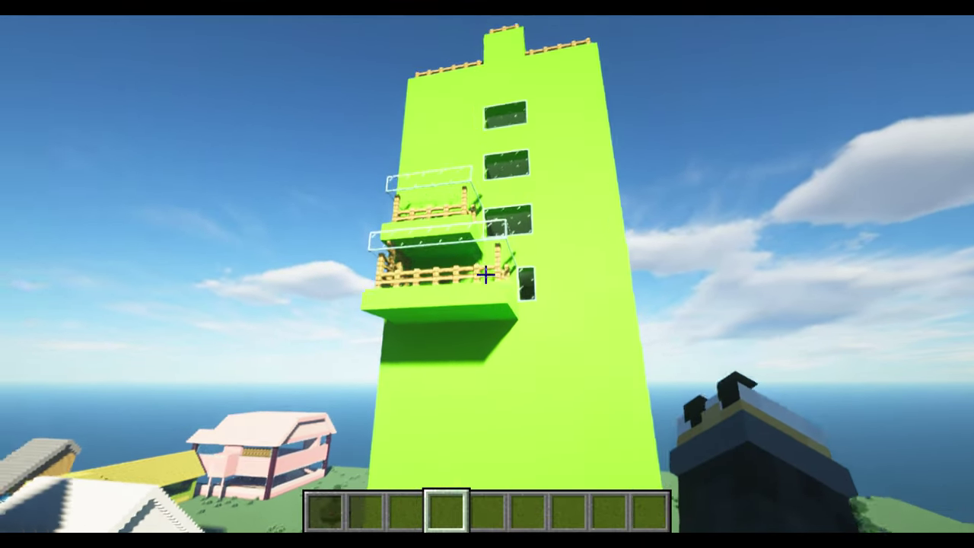
key("w")
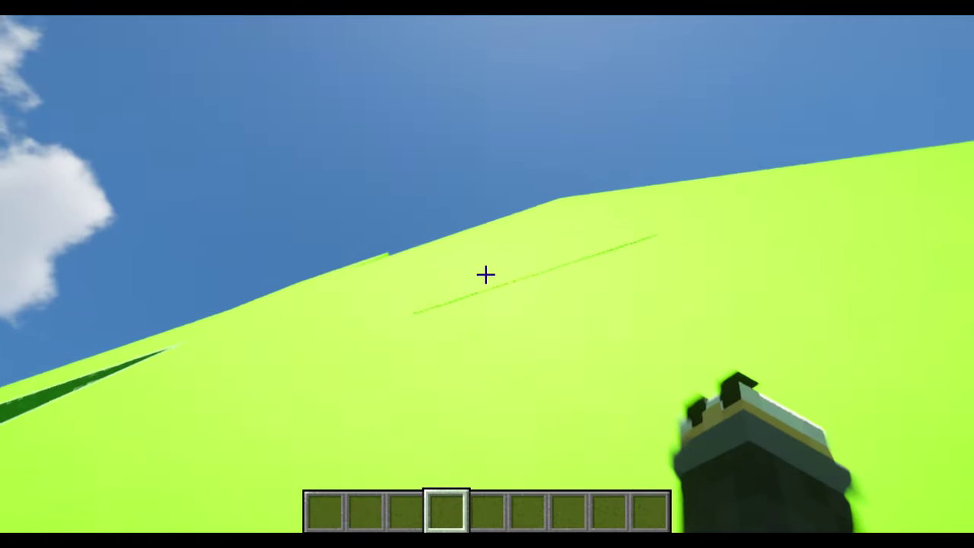
key("w")
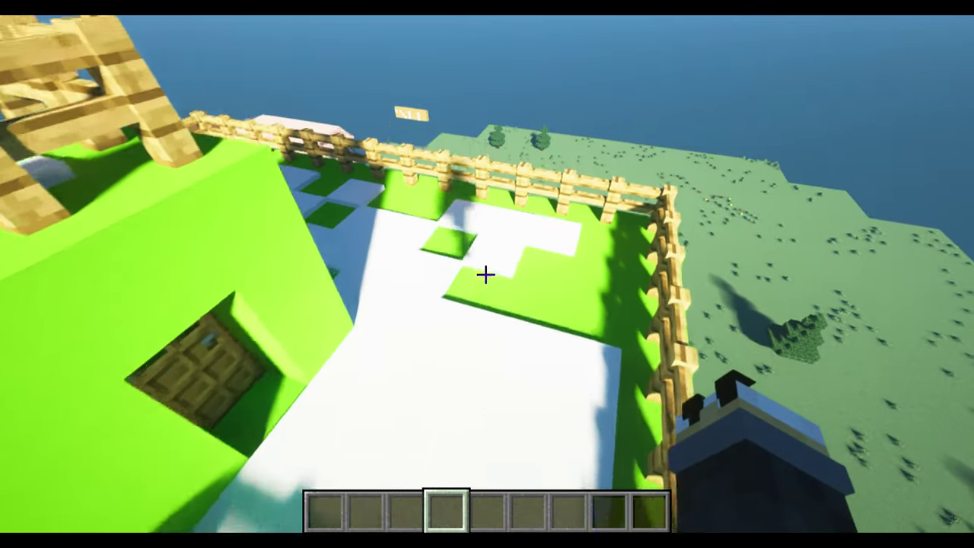
key("w")
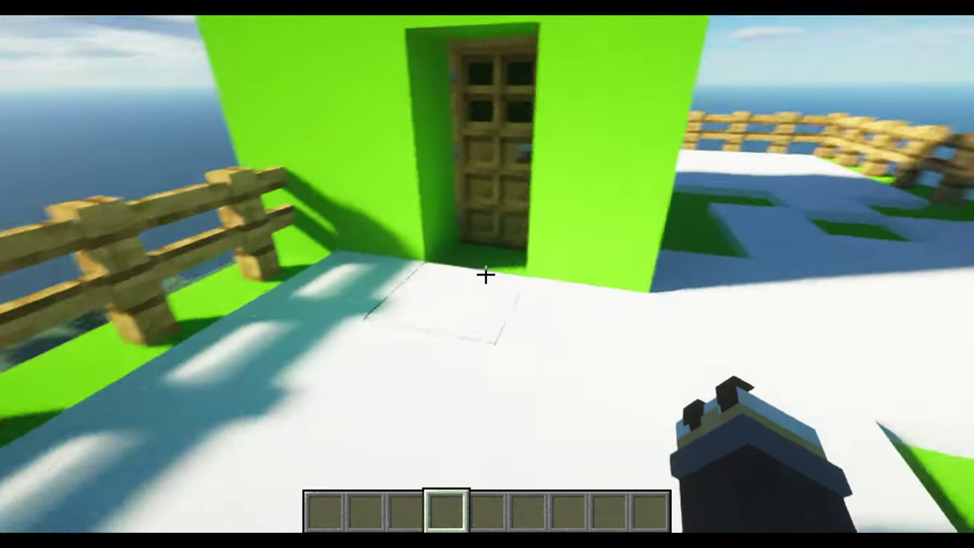
Step: Enter the tower through the wooden door and check the window by the yellow sign
right_click(486, 274)
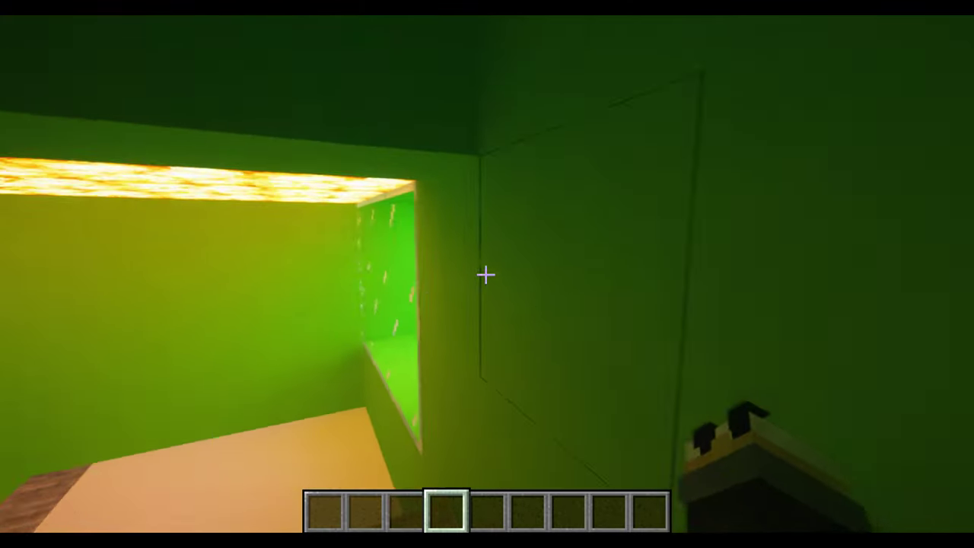
key("w")
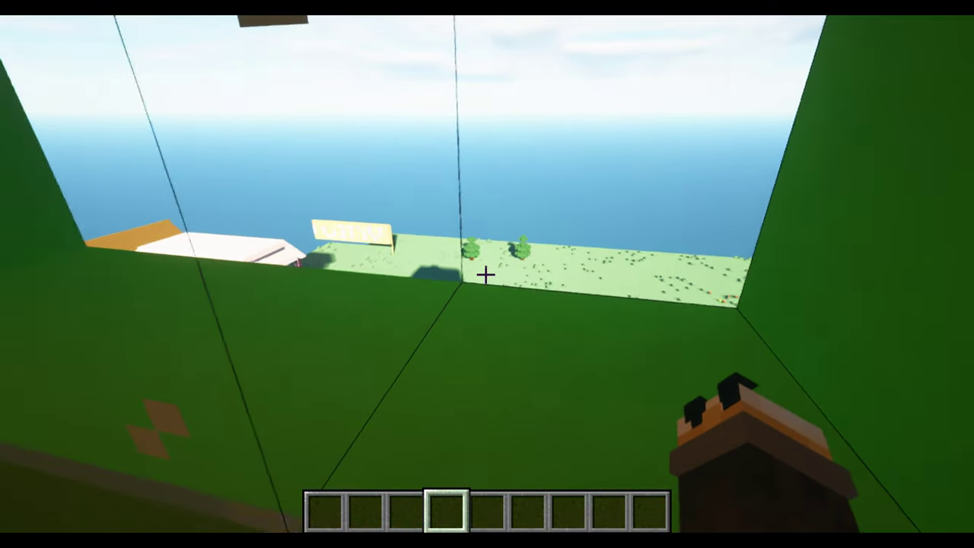
key("w")
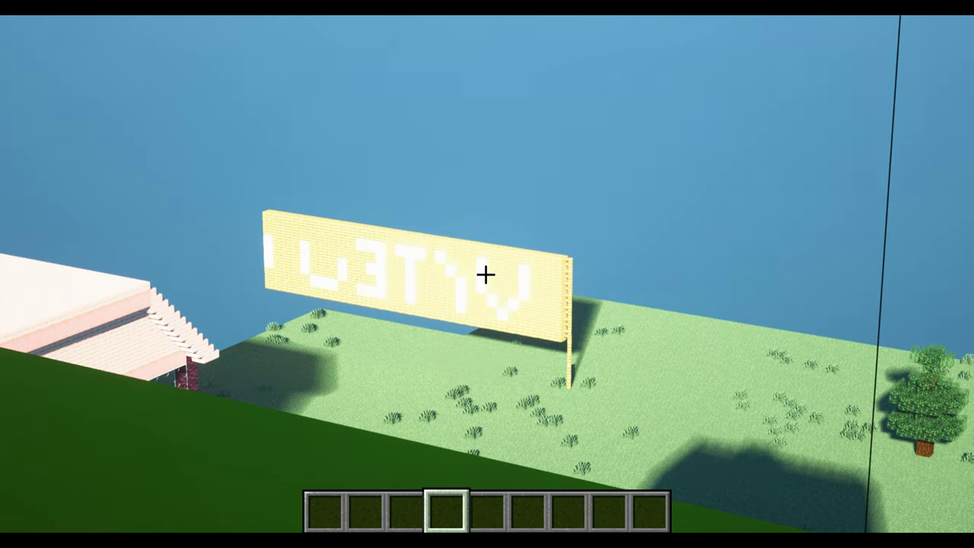
key("s")
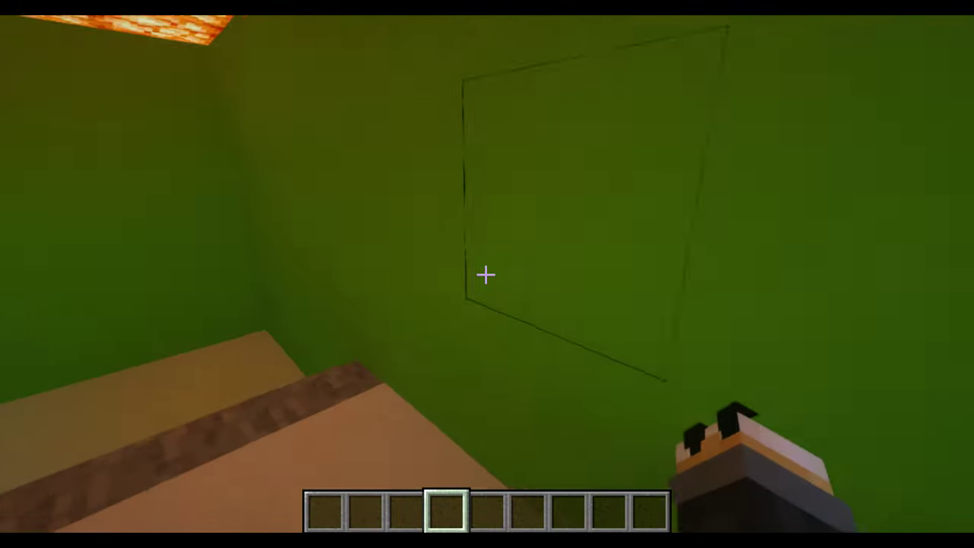
Step: Walk through the green rooms to face the wooden doors and glowstone lamp
key("w")
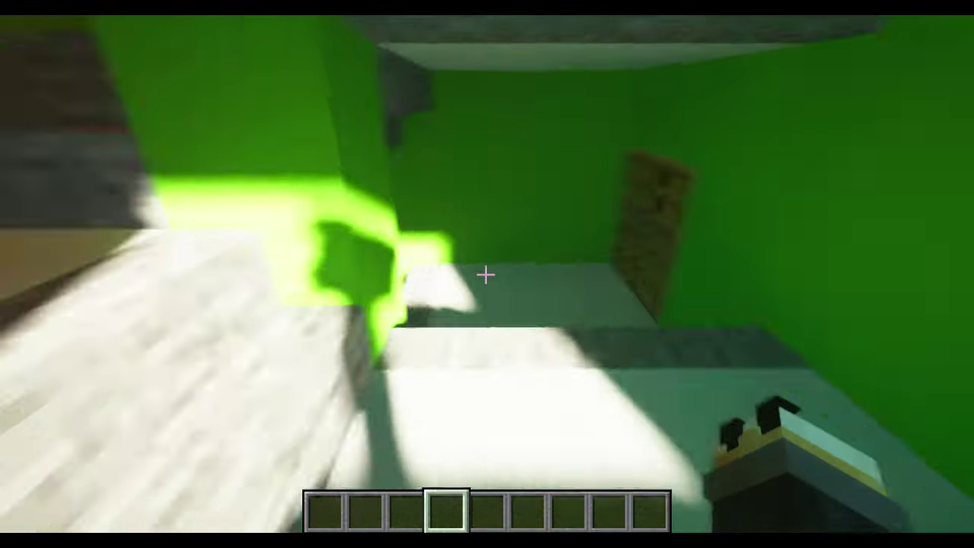
key("w")
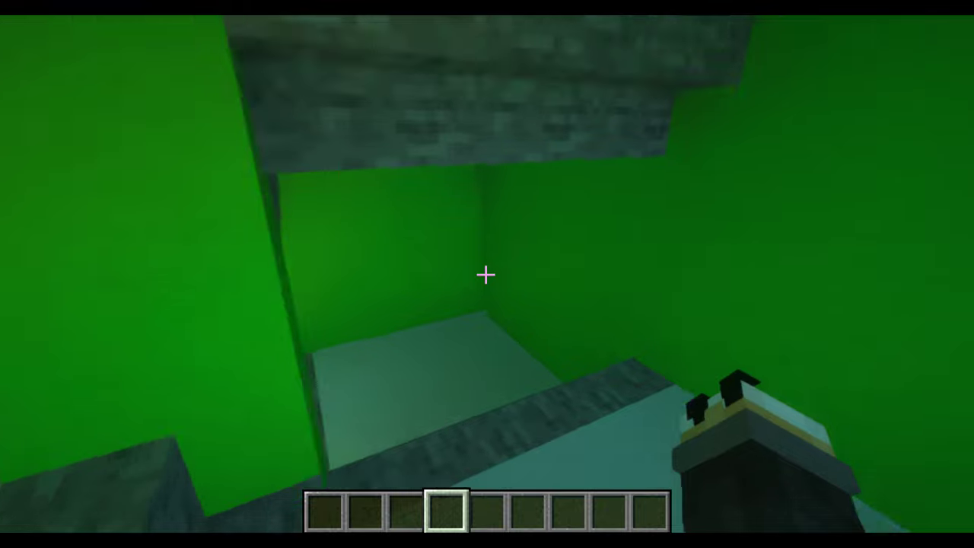
key("w")
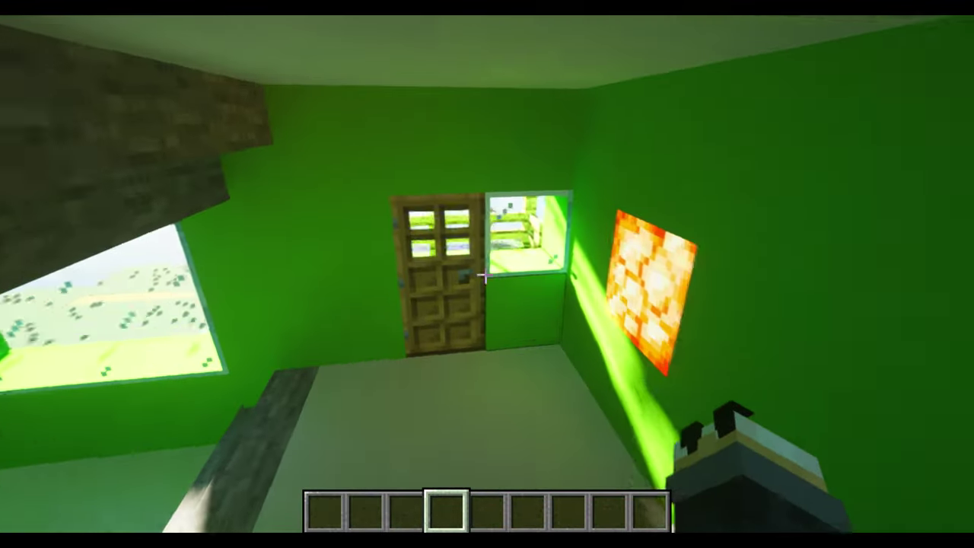
Step: Go through the wooden doors onto the fenced balcony overlooking the village and sea
right_click(484, 276)
key("w")
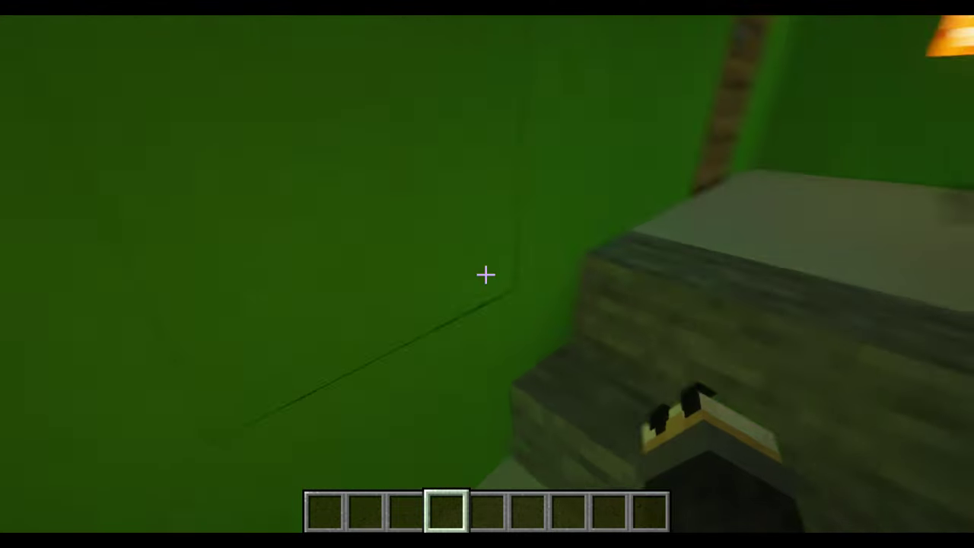
right_click(486, 274)
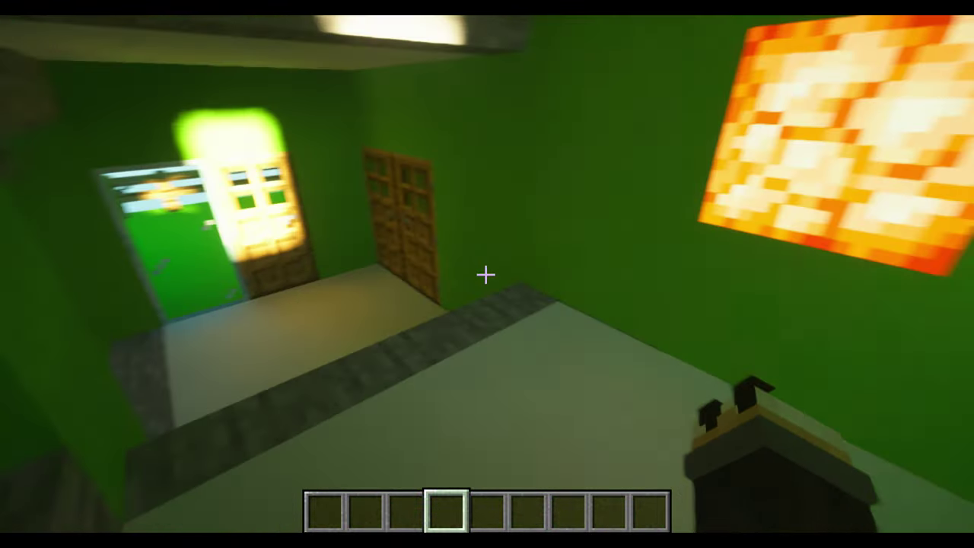
Step: Fly up from the green rooftop above the glass-pane frames, then drop back below them
key("w")
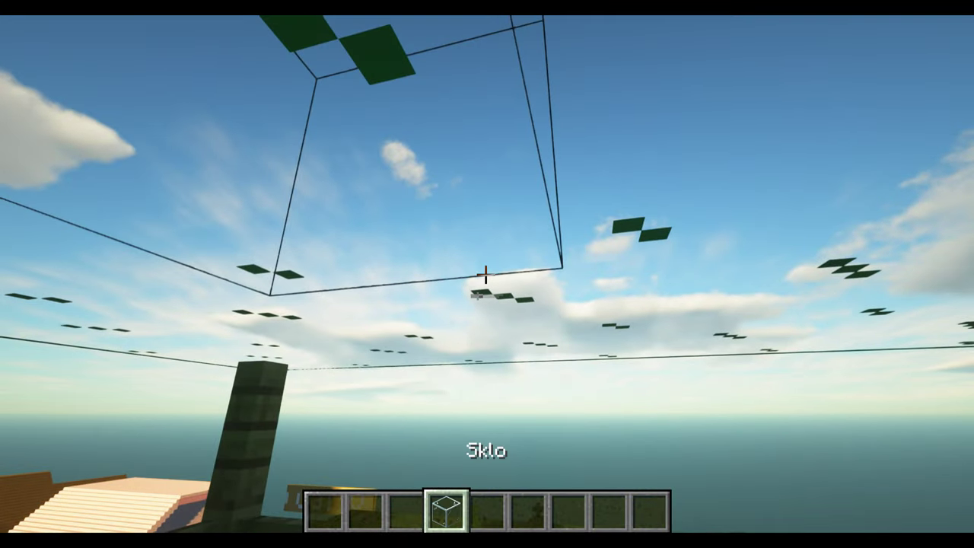
key("space")
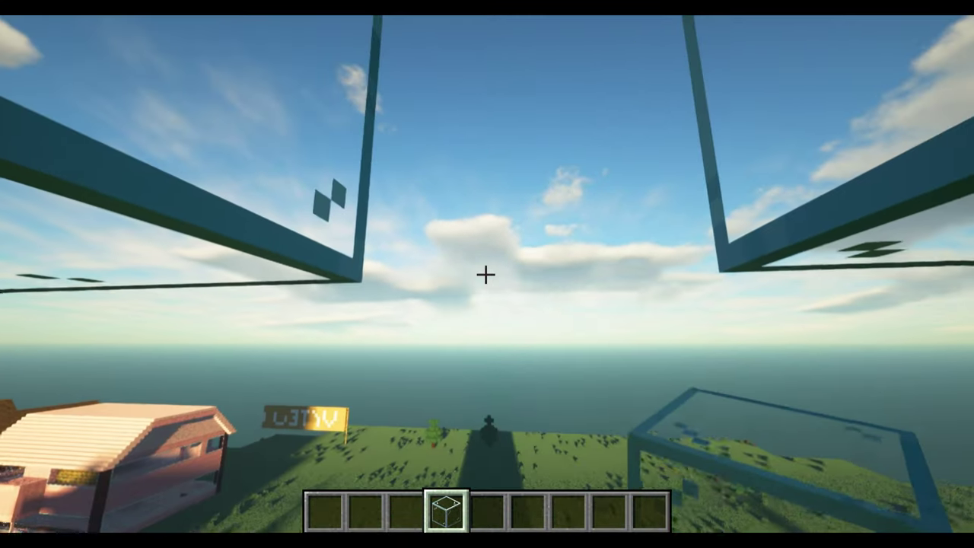
key("shift")
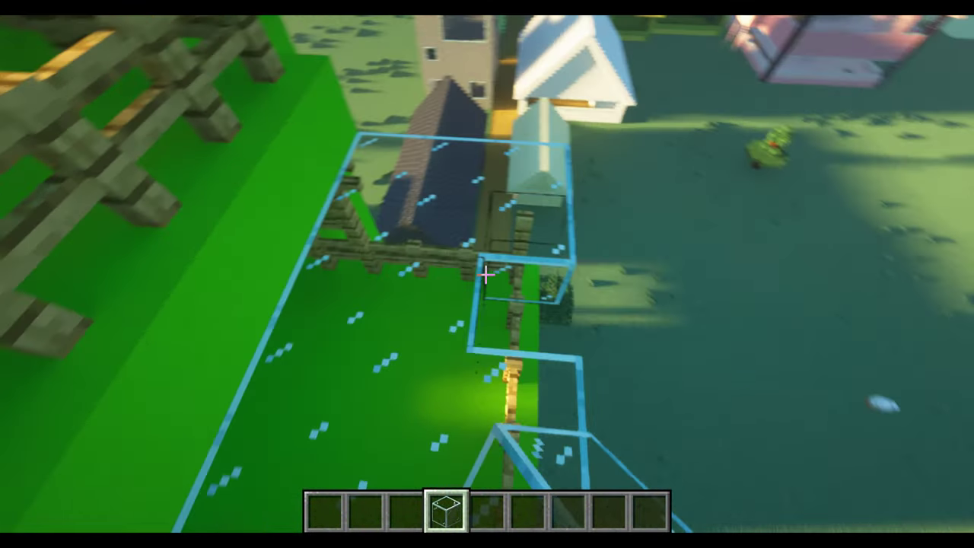
scroll(487, 274, "down", 1)
Step: Open and close the creative inventory, then move closer over the houses and path
key("e")
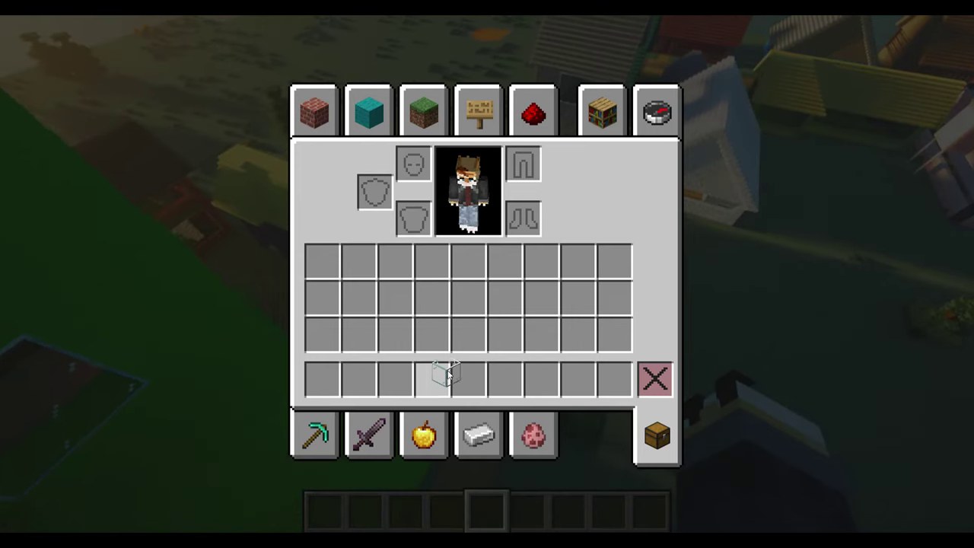
key("e")
key("w")
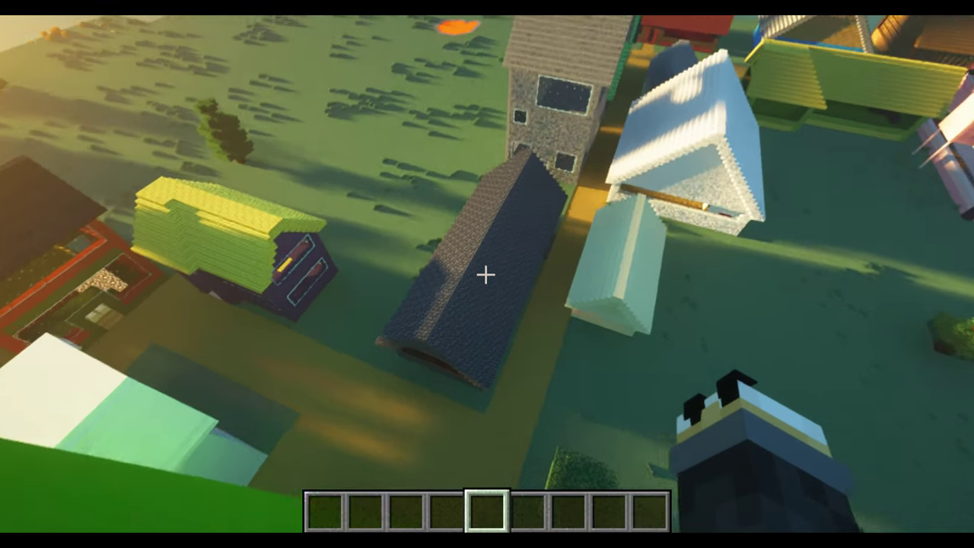
Step: Switch to a front-facing third-person view and walk onto the grass toward the buildings
key("F5")
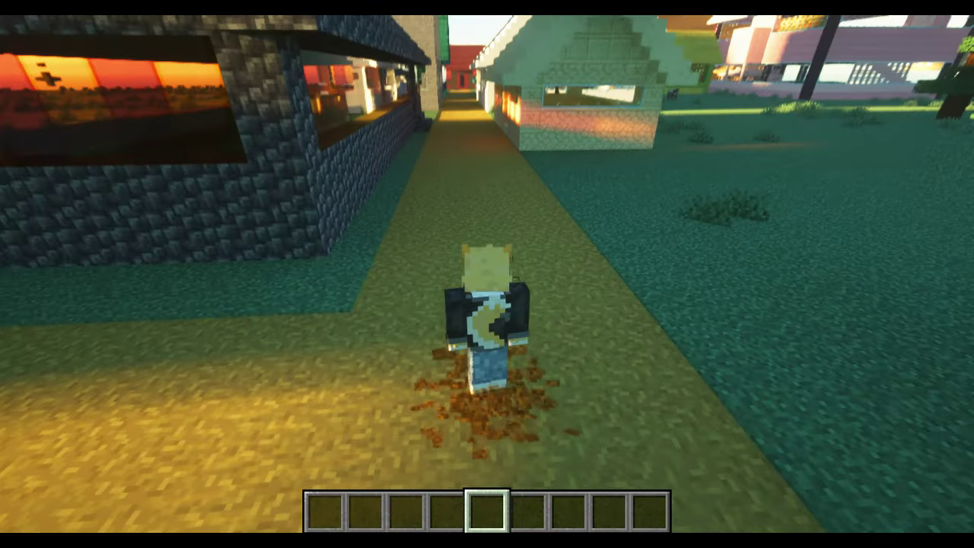
key("F5")
key("w")
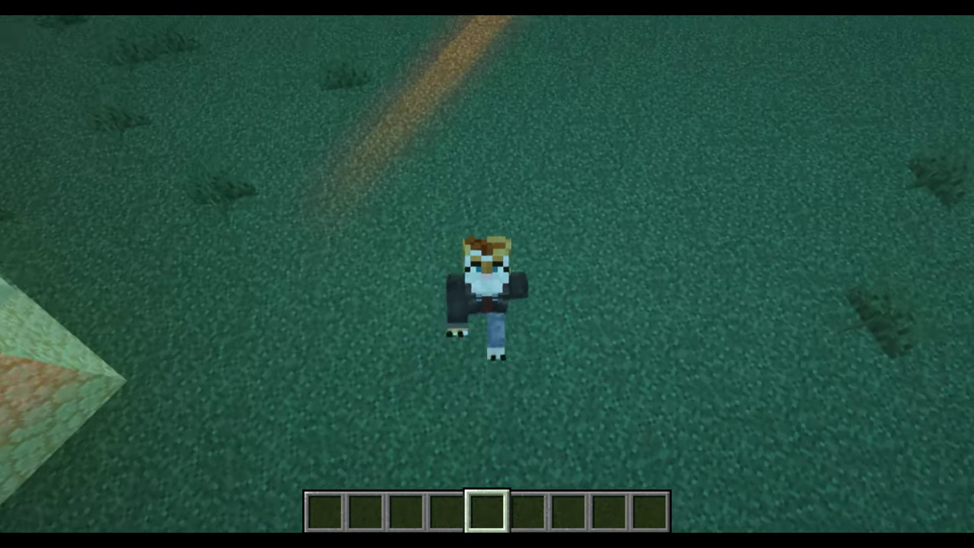
key("w")
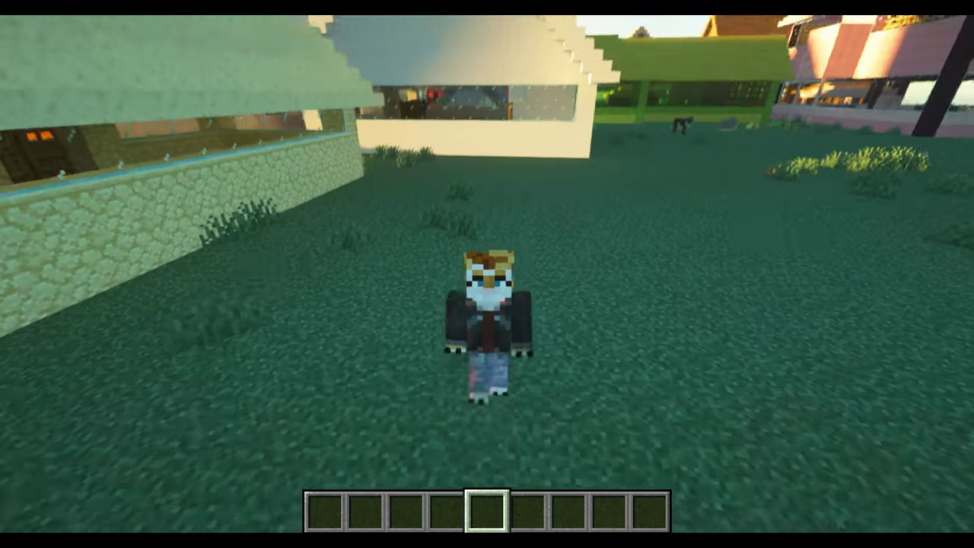
Step: Walk the character through the sunset alley and along the lit path between buildings
key("w")
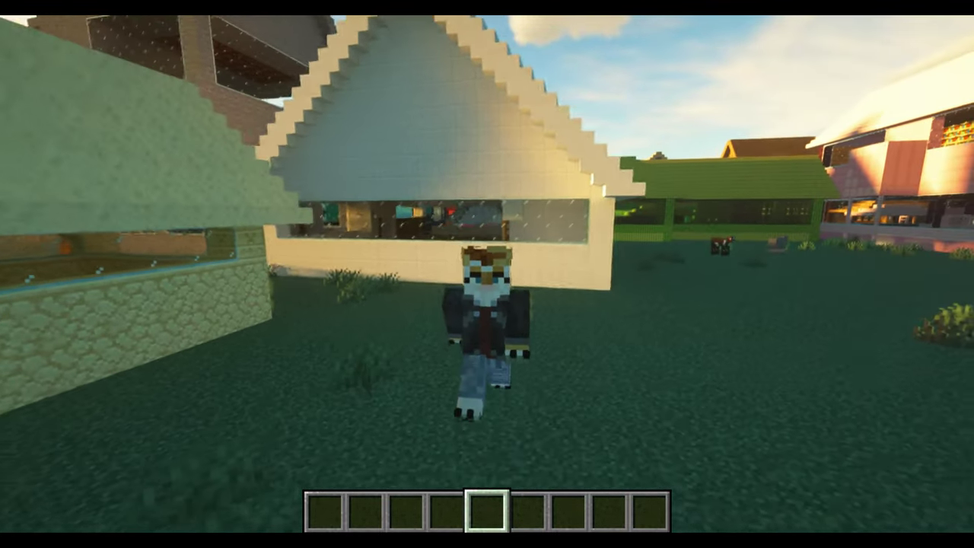
key("w")
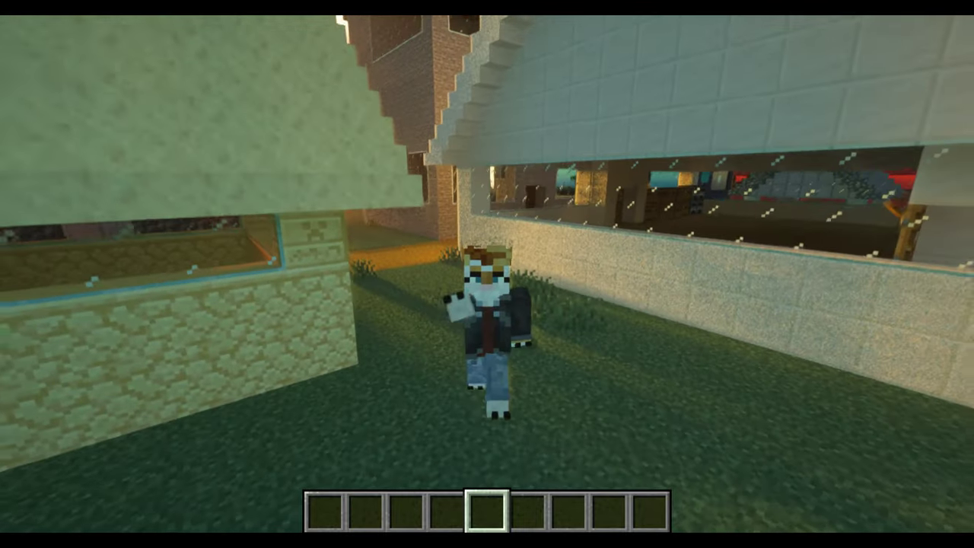
key("w")
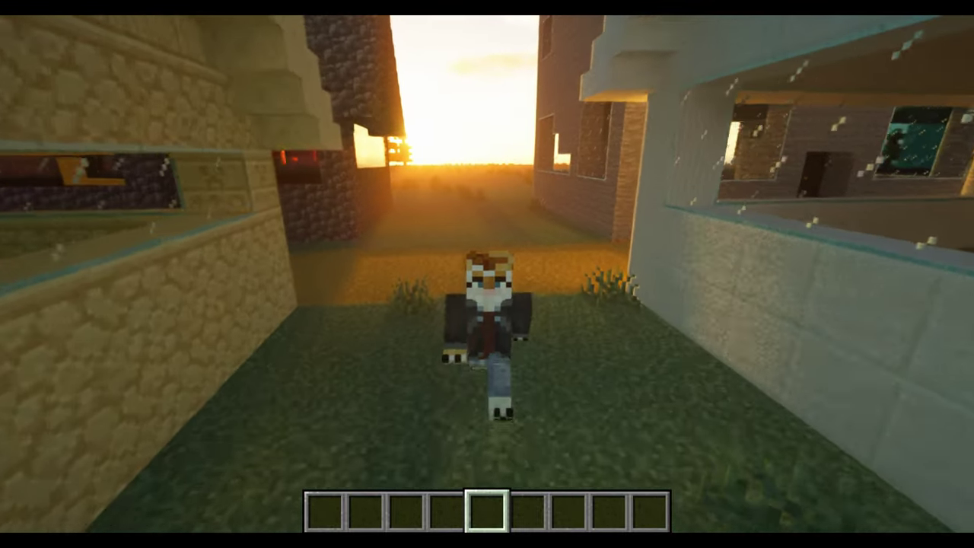
key("w")
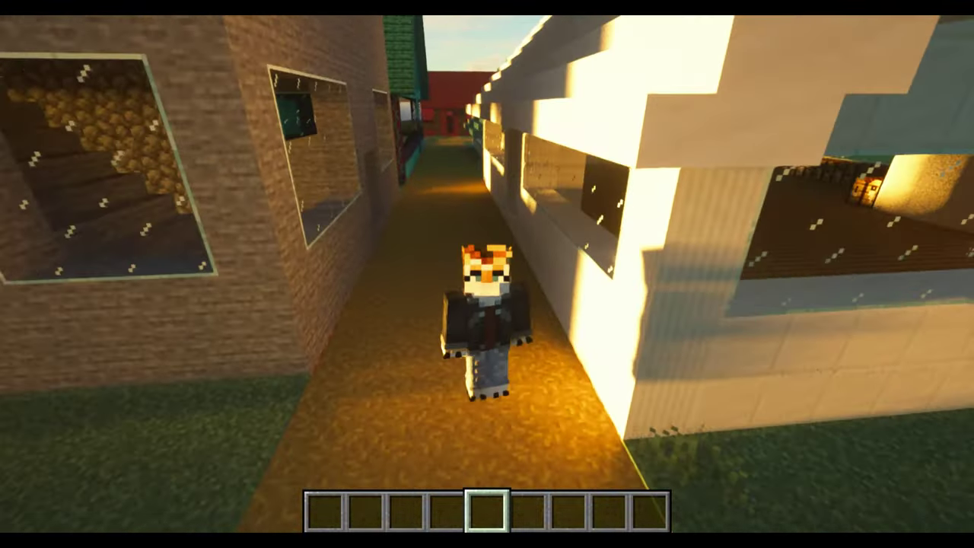
key("w")
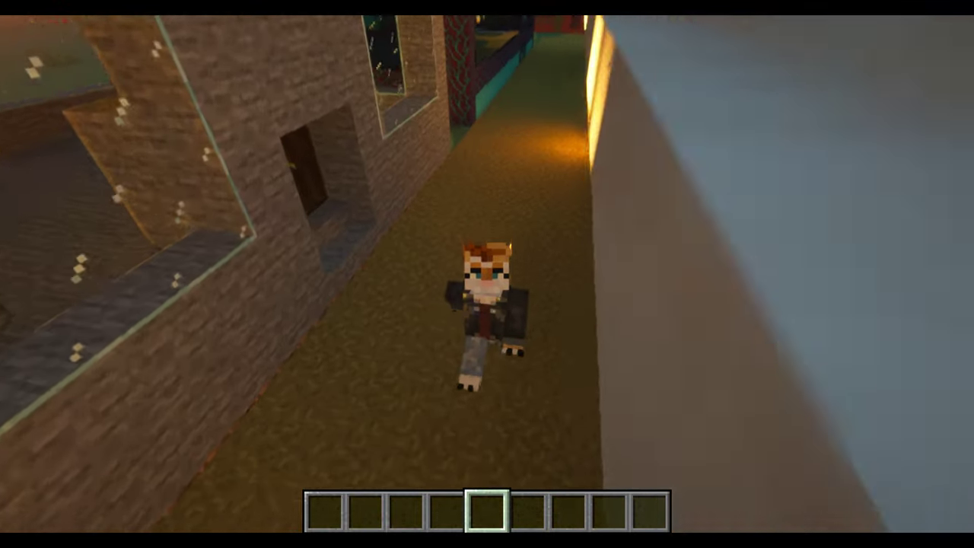